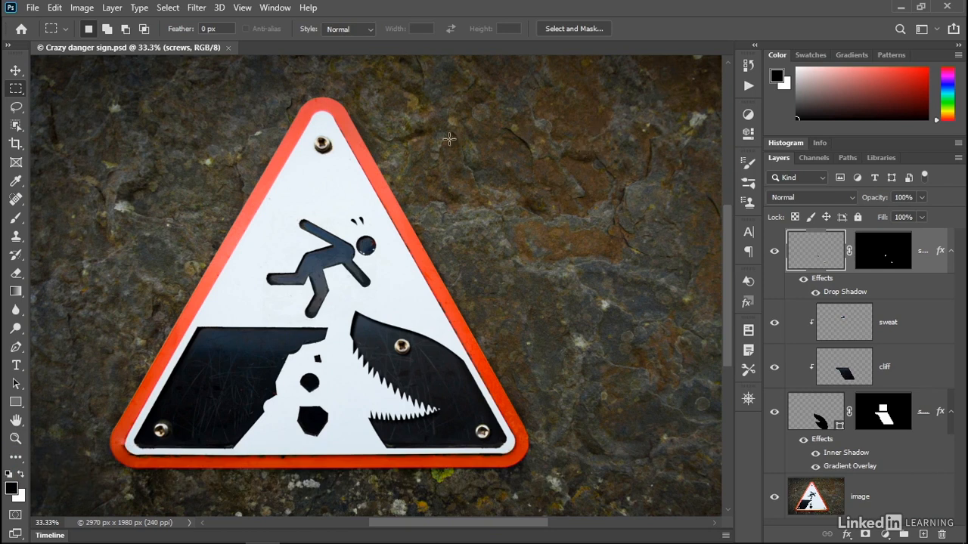
- Show the Adjustments panel and have Add Mask by Default enabled for new adjustment layers
{"action": "left_click", "coordinate": [277, 8]}
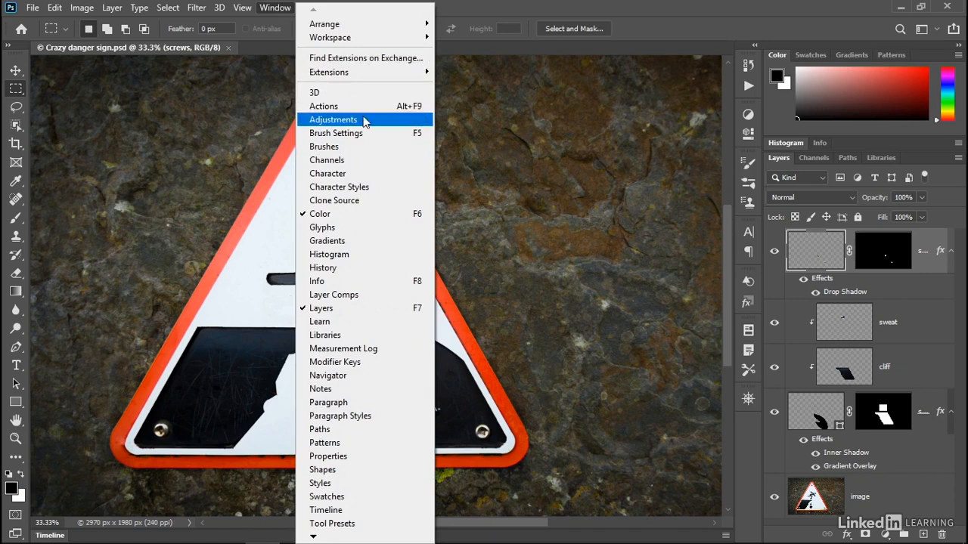
{"action": "left_click", "coordinate": [367, 121]}
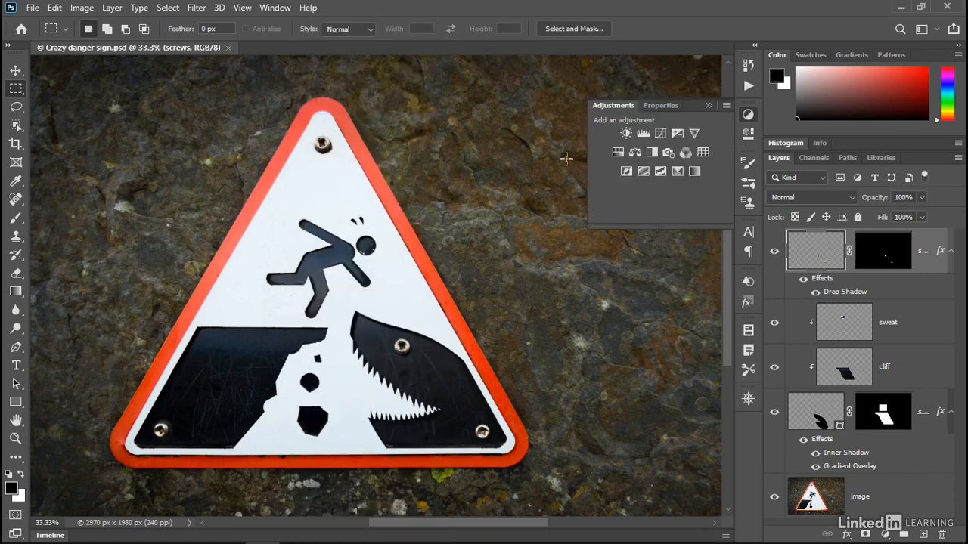
{"action": "left_click", "coordinate": [727, 106]}
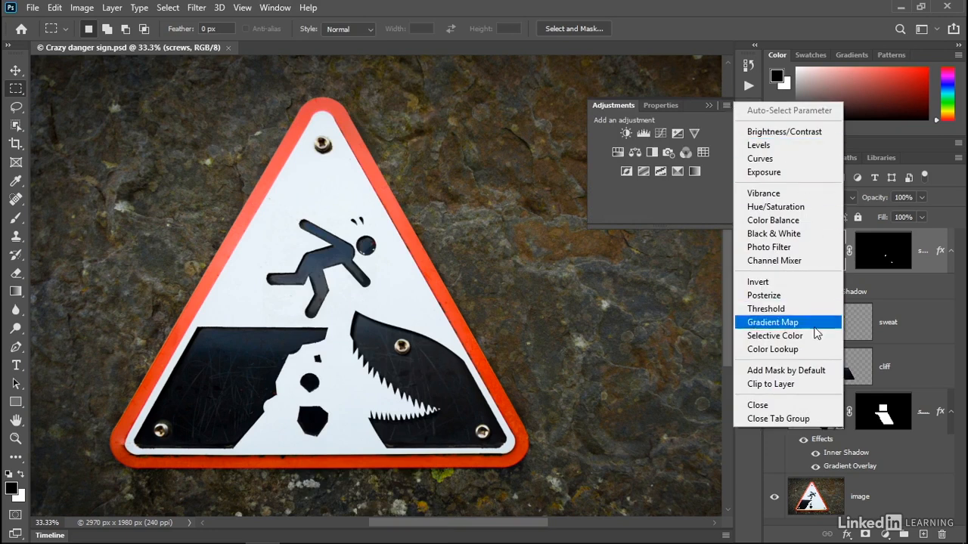
{"action": "left_click", "coordinate": [745, 370]}
- Add a masked Brightness/Contrast adjustment layer directly above the image layer and set its brightness to -150
{"action": "left_click", "coordinate": [824, 496]}
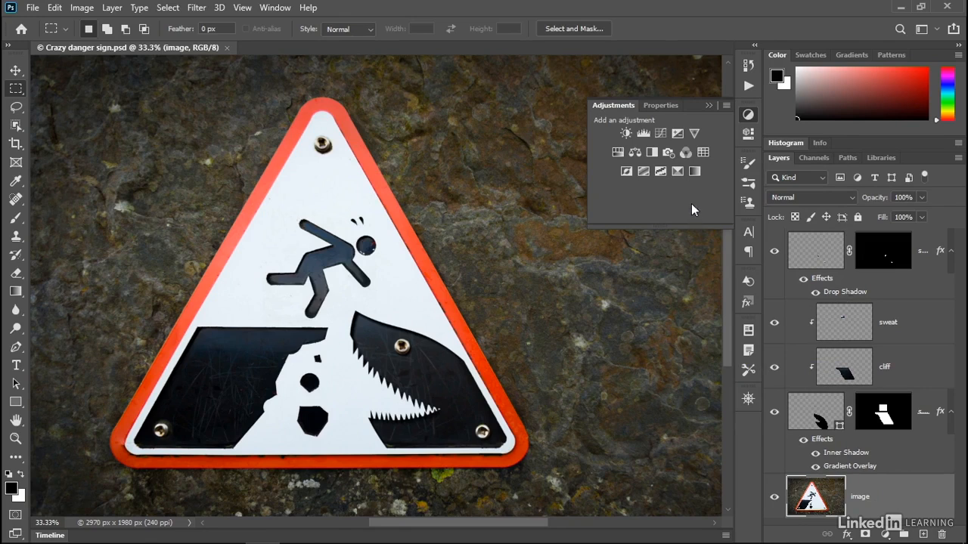
{"action": "left_click", "coordinate": [627, 134]}
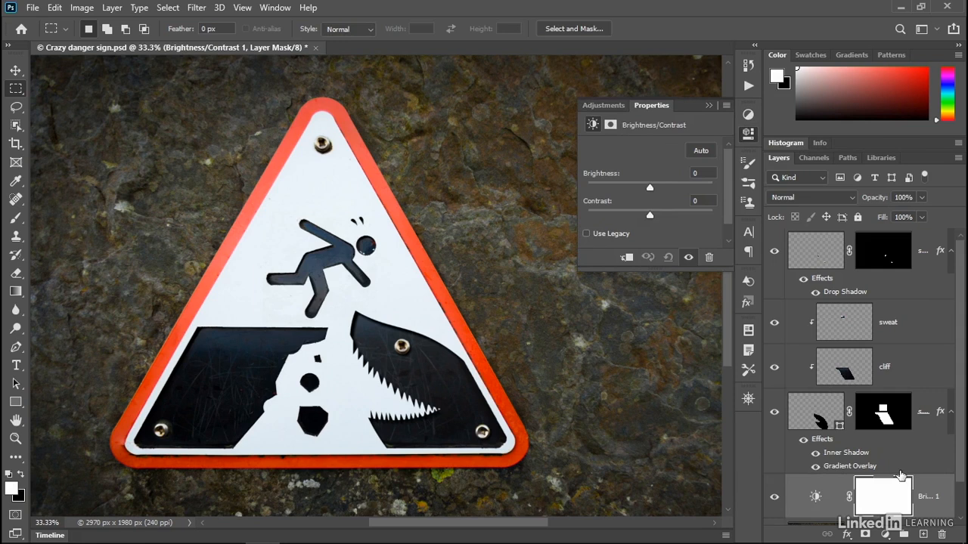
{"action": "scroll", "coordinate": [900, 479], "scroll_direction": "down", "scroll_amount": 1}
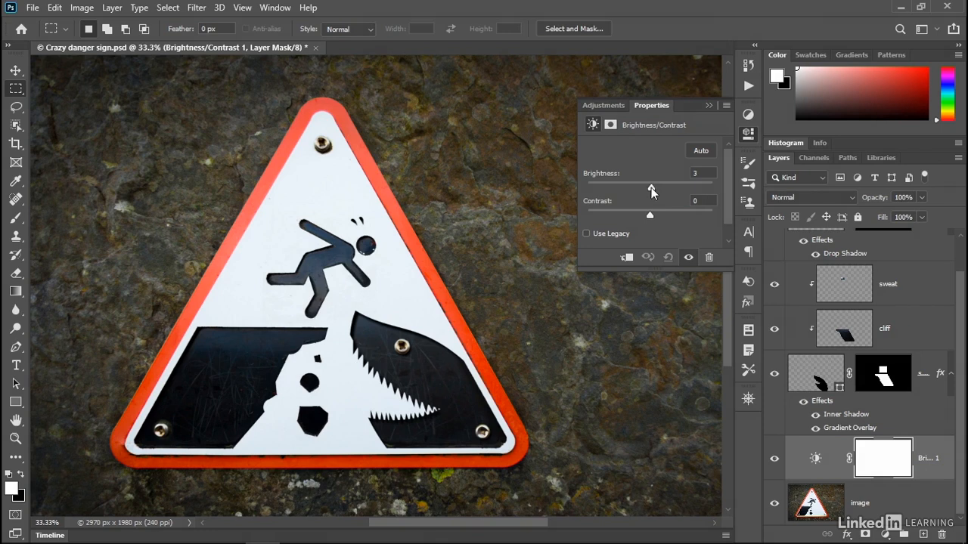
{"action": "left_click_drag", "start_coordinate": [652, 190], "coordinate": [576, 188]}
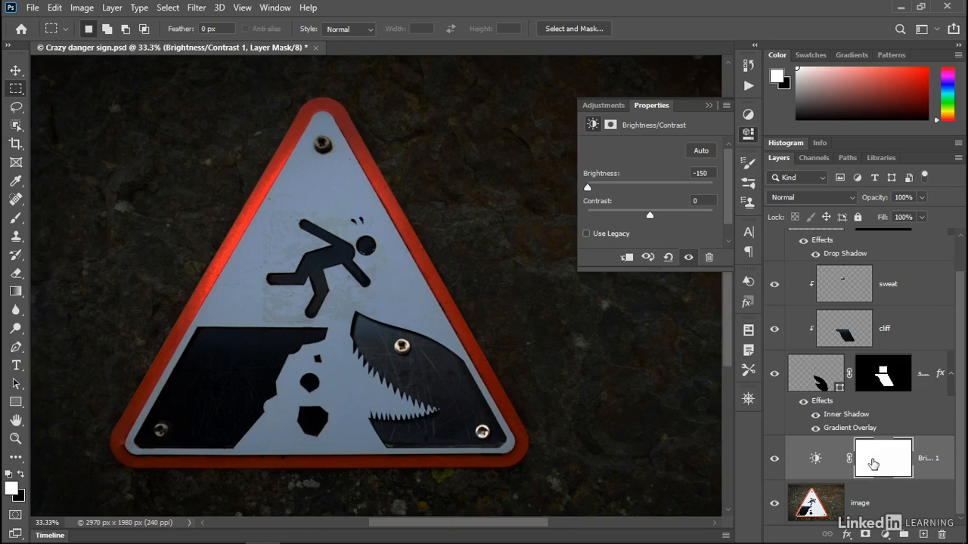
- Paint black on the adjustment's mask across the sign using a 464 px brush at 100% hardness, and delete the adjustment layer
{"action": "left_click", "coordinate": [16, 219]}
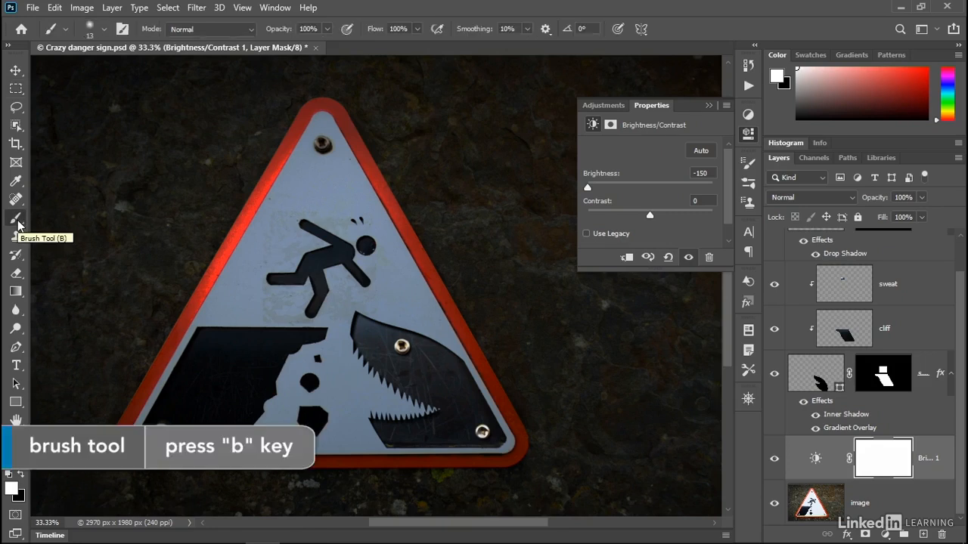
{"action": "right_click", "coordinate": [104, 175]}
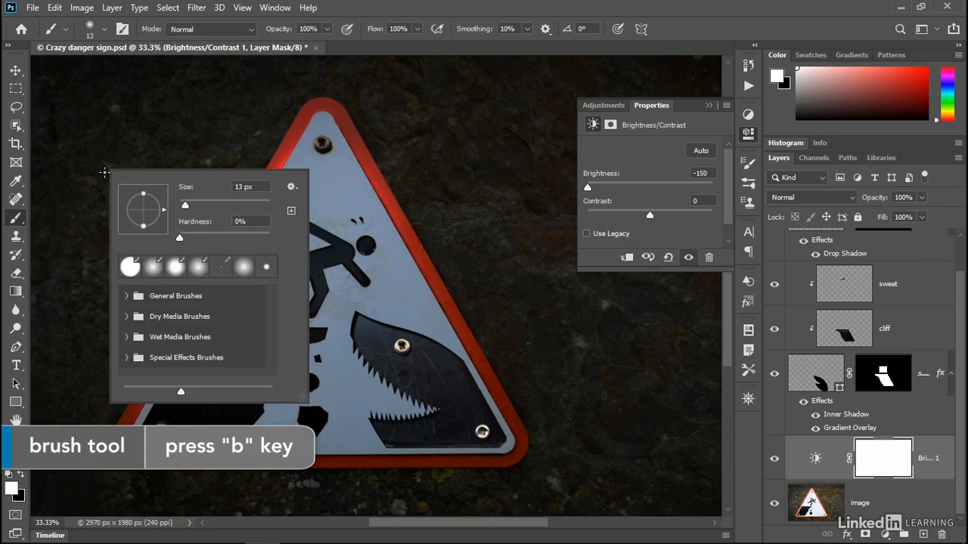
{"action": "left_click_drag", "start_coordinate": [186, 208], "coordinate": [257, 206]}
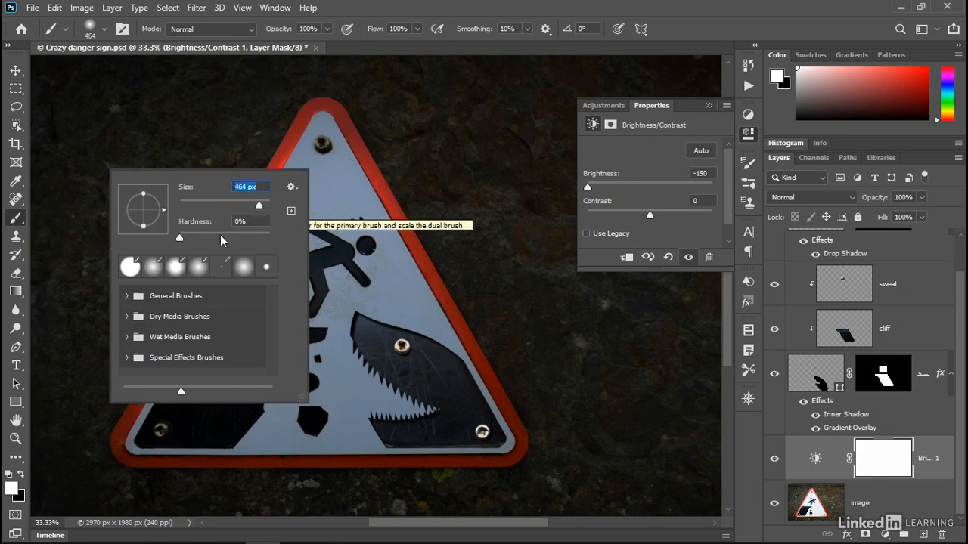
{"action": "left_click_drag", "start_coordinate": [180, 239], "coordinate": [292, 242]}
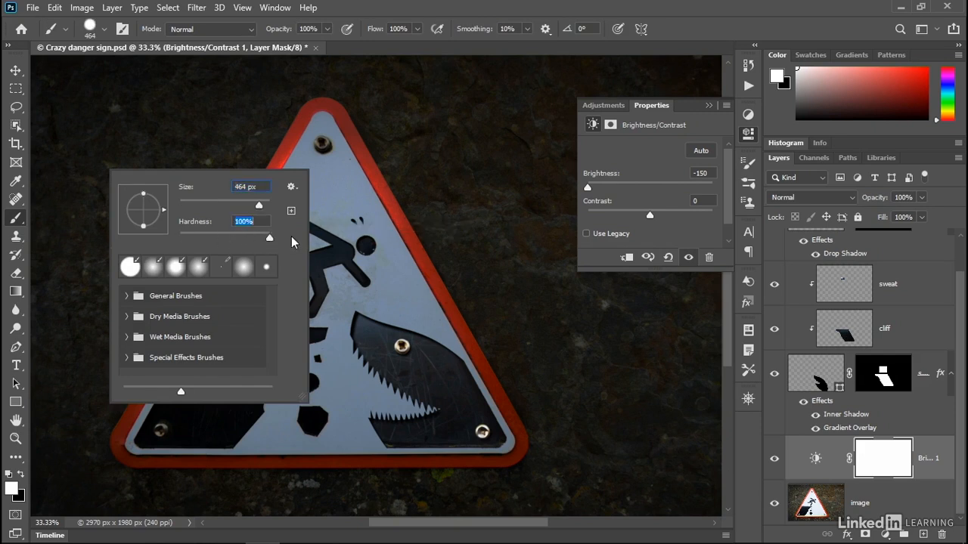
{"action": "key", "text": "Return"}
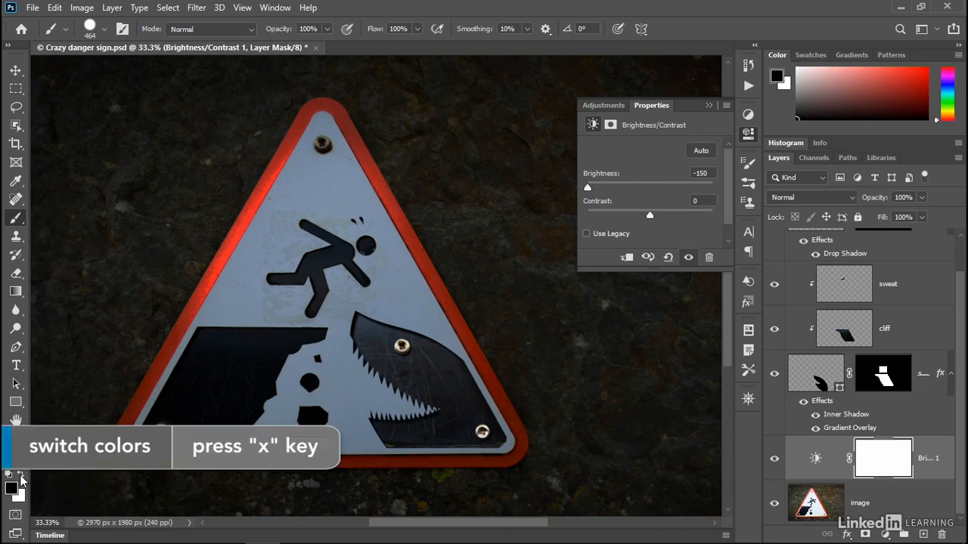
{"action": "left_click", "coordinate": [21, 481]}
{"action": "mouse_move", "coordinate": [200, 207]}
{"action": "left_mouse_down"}
{"action": "mouse_move", "coordinate": [210, 222]}
{"action": "mouse_move", "coordinate": [525, 345]}
{"action": "mouse_move", "coordinate": [308, 346]}
{"action": "mouse_move", "coordinate": [114, 287]}
{"action": "mouse_move", "coordinate": [479, 385]}
{"action": "mouse_move", "coordinate": [514, 411]}
{"action": "mouse_move", "coordinate": [216, 346]}
{"action": "left_mouse_up"}
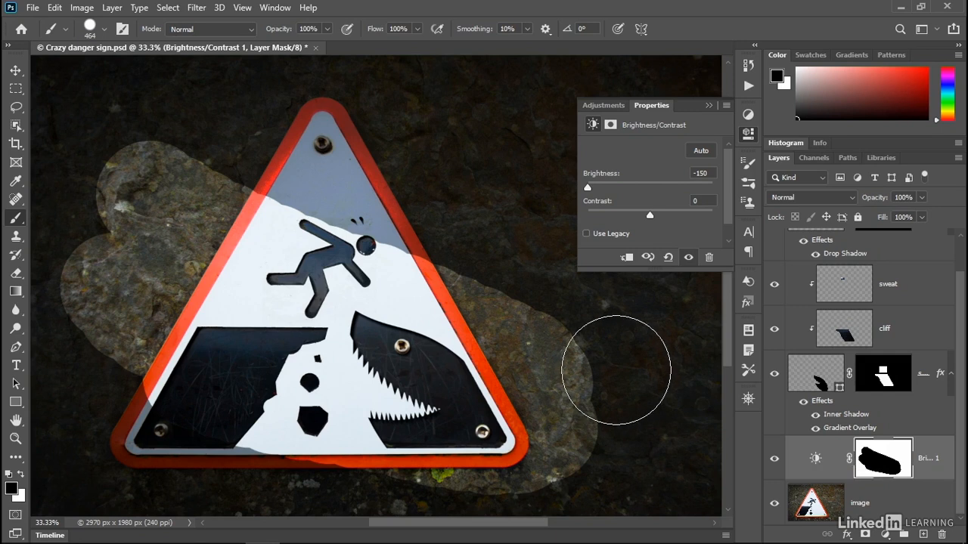
{"action": "key", "text": "Delete"}
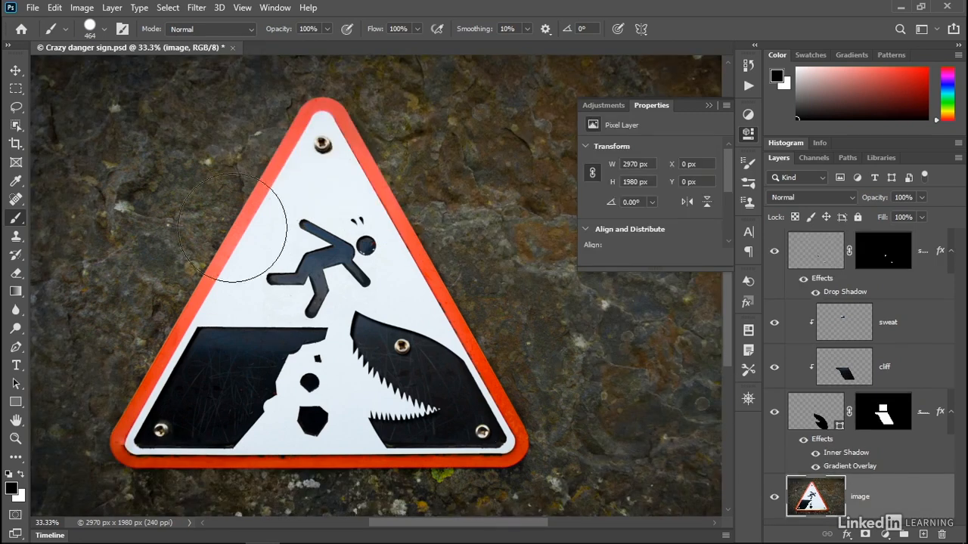
- Turn off Add Mask by Default for new adjustment layers
{"action": "left_click", "coordinate": [593, 107]}
{"action": "left_click", "coordinate": [728, 106]}
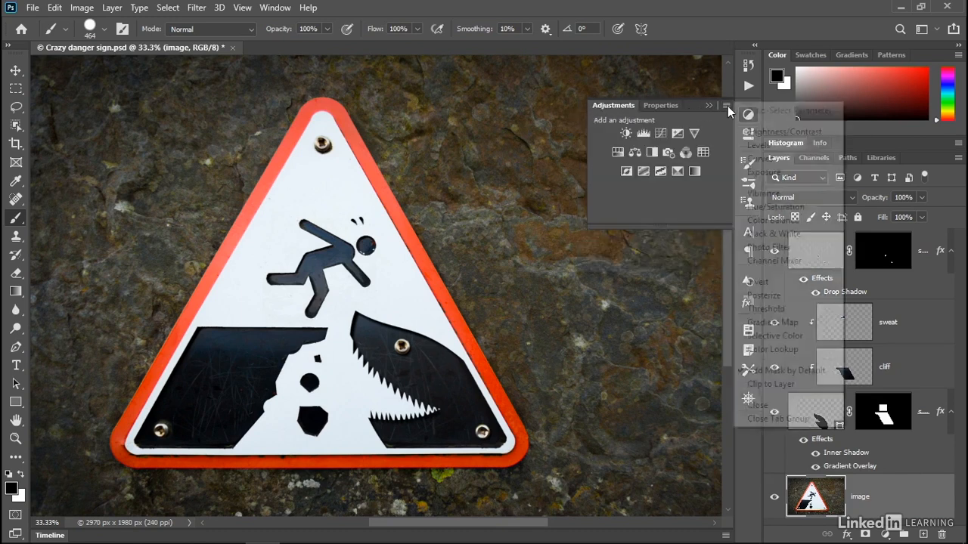
{"action": "left_click", "coordinate": [781, 372]}
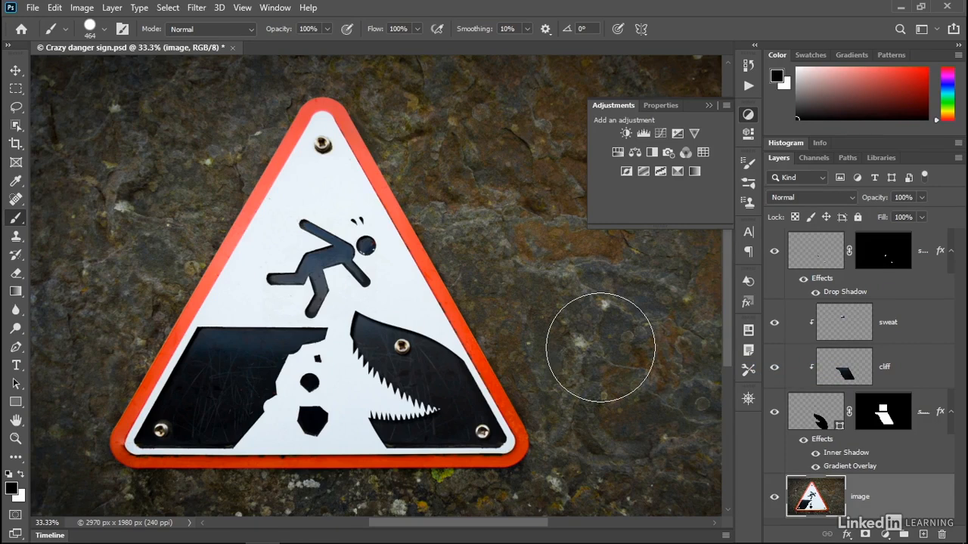
- Try a Brightness/Contrast adjustment layer without a mask above the image layer, and delete it
{"action": "left_click", "coordinate": [625, 134]}
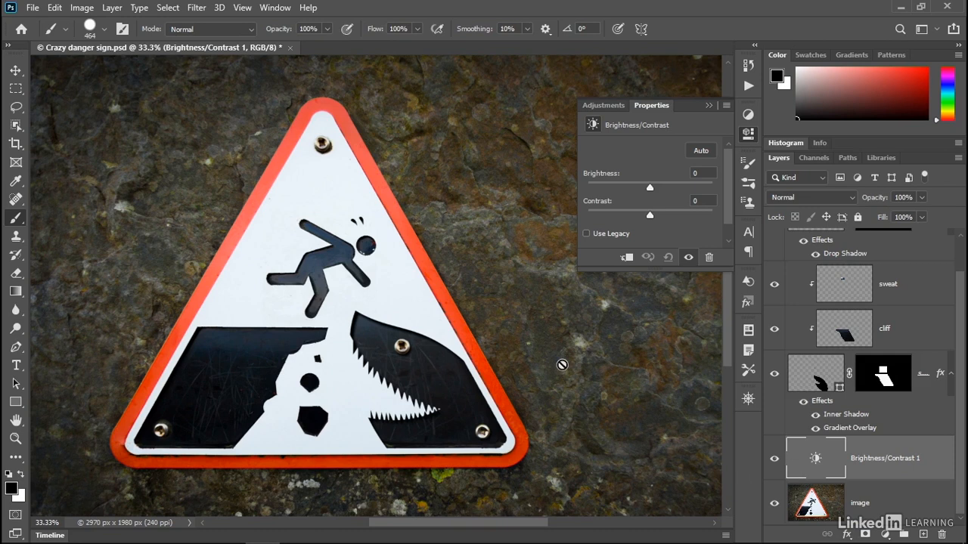
{"action": "key", "text": "Delete"}
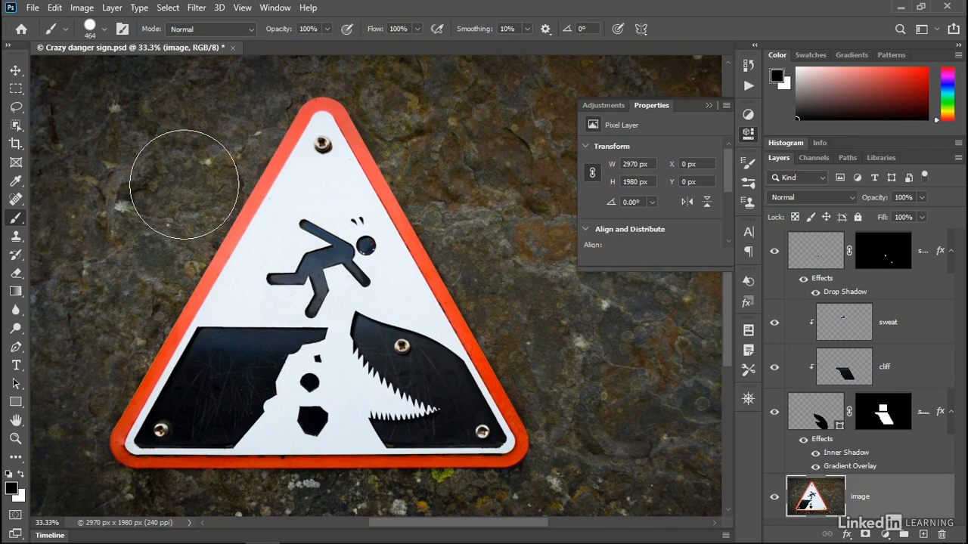
- Select the rock background around the triangular sign on the image layer using the Quick Selection tool with a 100 px brush
{"action": "left_click", "coordinate": [16, 127]}
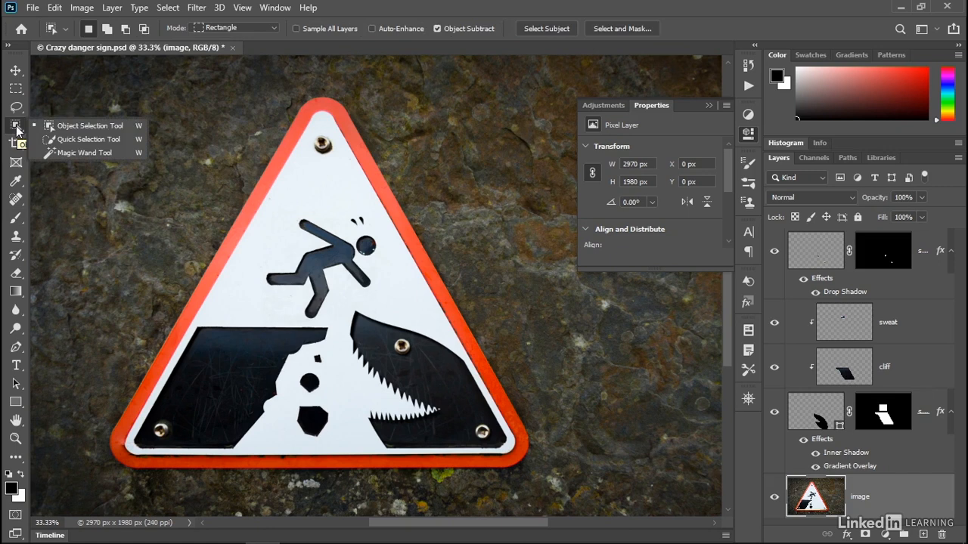
{"action": "left_click", "coordinate": [124, 139]}
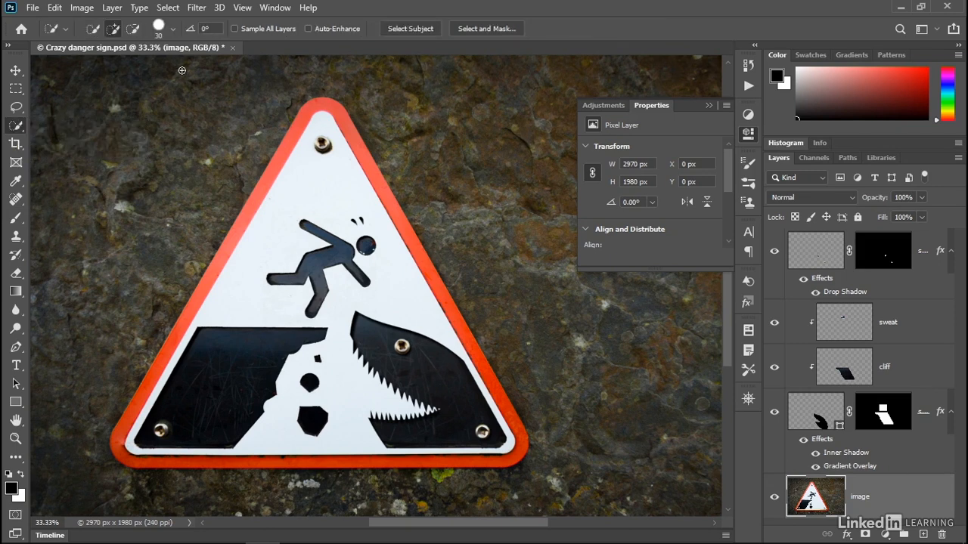
{"action": "left_click", "coordinate": [173, 29]}
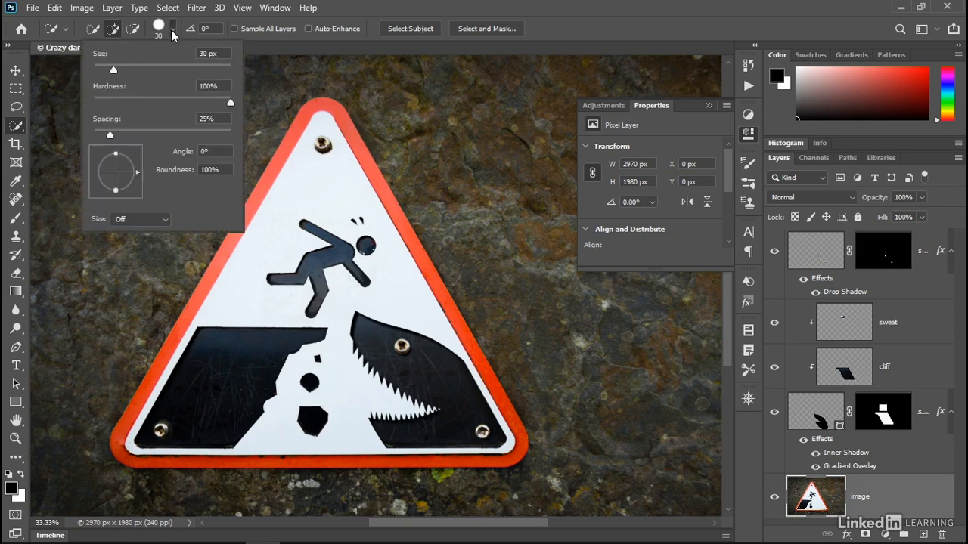
{"action": "left_click", "coordinate": [216, 54]}
{"action": "type", "text": "100"}
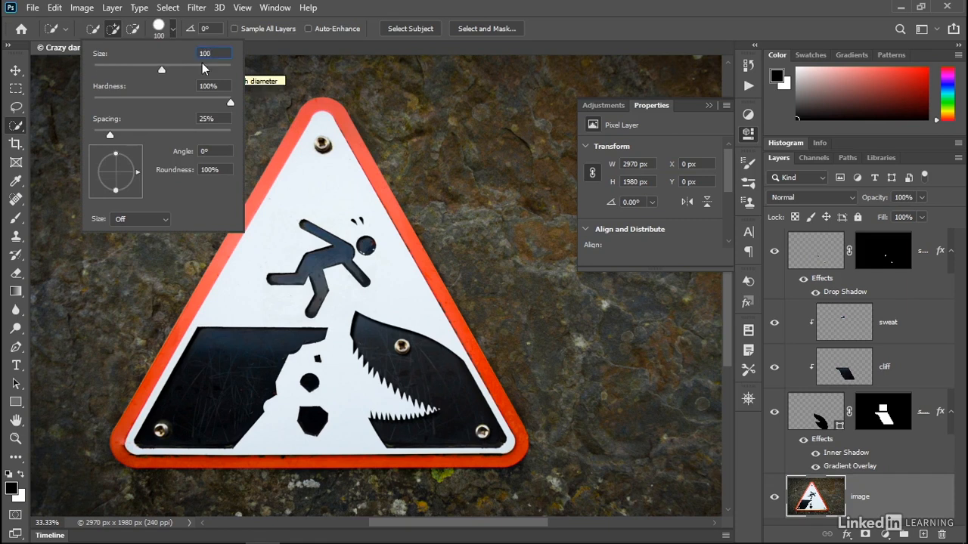
{"action": "key", "text": "Return"}
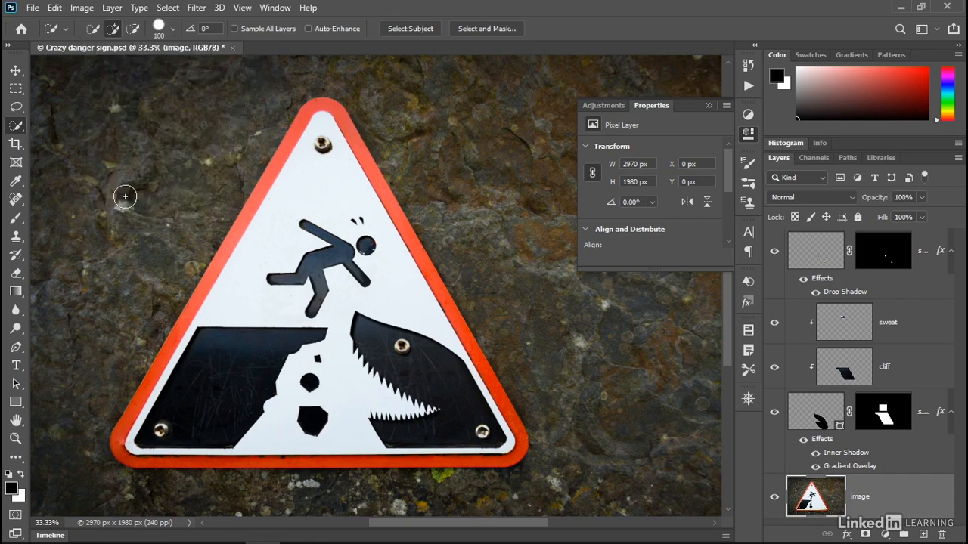
{"action": "mouse_move", "coordinate": [140, 217]}
{"action": "left_mouse_down"}
{"action": "mouse_move", "coordinate": [189, 179]}
{"action": "mouse_move", "coordinate": [213, 133]}
{"action": "mouse_move", "coordinate": [273, 75]}
{"action": "mouse_move", "coordinate": [328, 55]}
{"action": "mouse_move", "coordinate": [419, 76]}
{"action": "mouse_move", "coordinate": [626, 343]}
{"action": "mouse_move", "coordinate": [650, 420]}
{"action": "mouse_move", "coordinate": [608, 493]}
{"action": "left_mouse_up"}
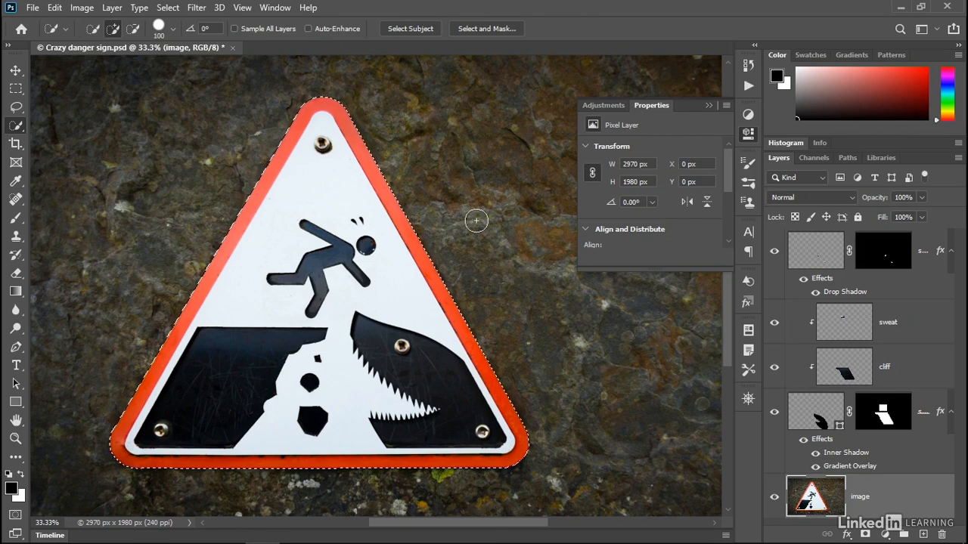
- Add a Brightness/Contrast adjustment layer named "background" masked by the selection, and set its brightness to -106
{"action": "left_click", "coordinate": [595, 105]}
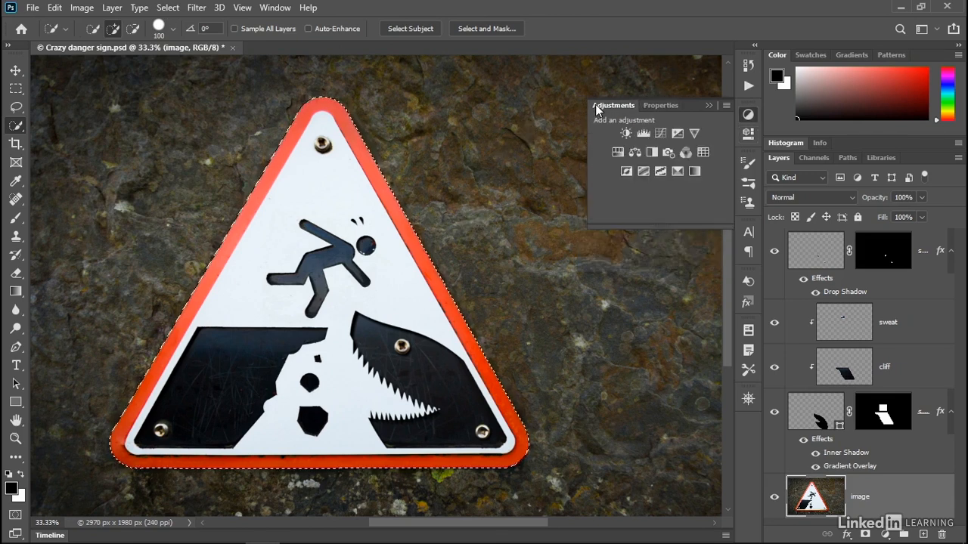
{"action": "left_click", "coordinate": [627, 133], "text": "alt"}
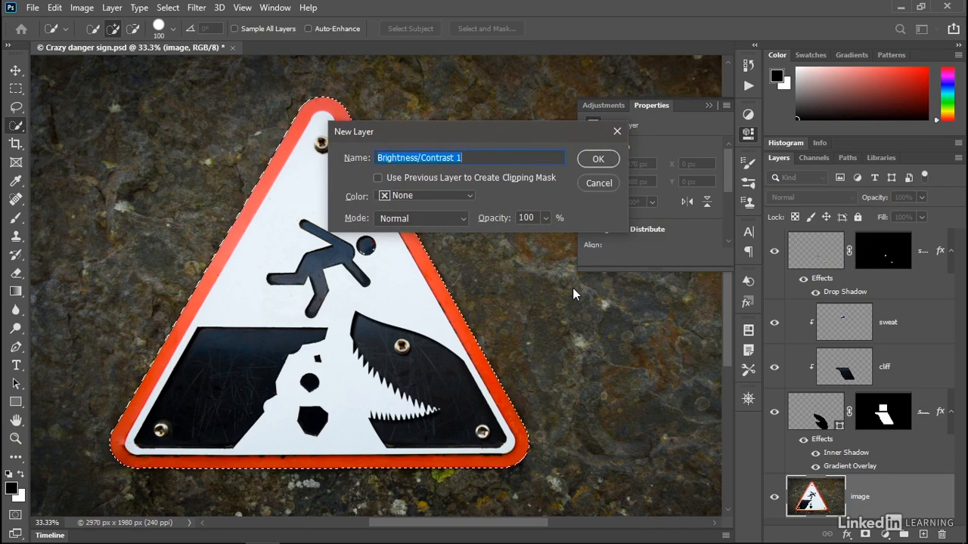
{"action": "type", "text": "backgr"}
{"action": "type", "text": "ound"}
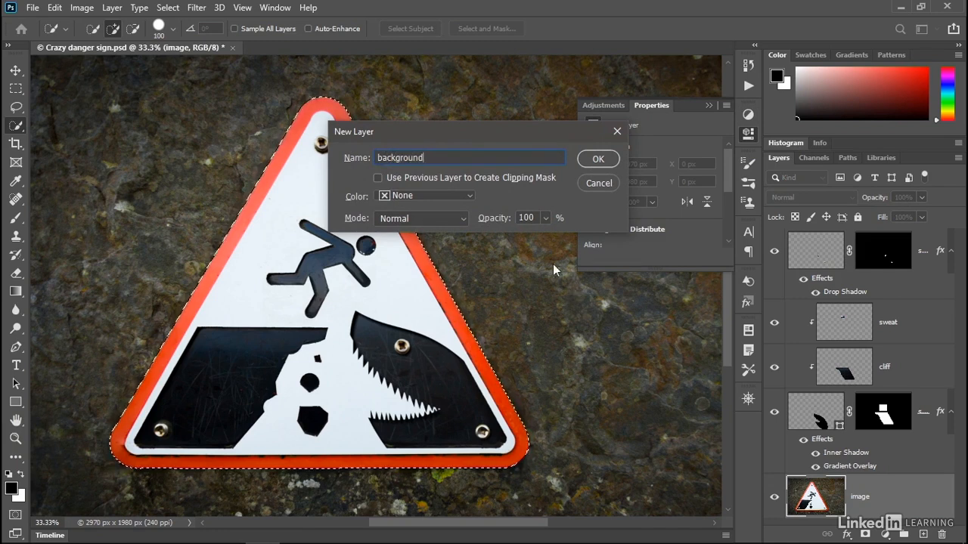
{"action": "left_click", "coordinate": [593, 159]}
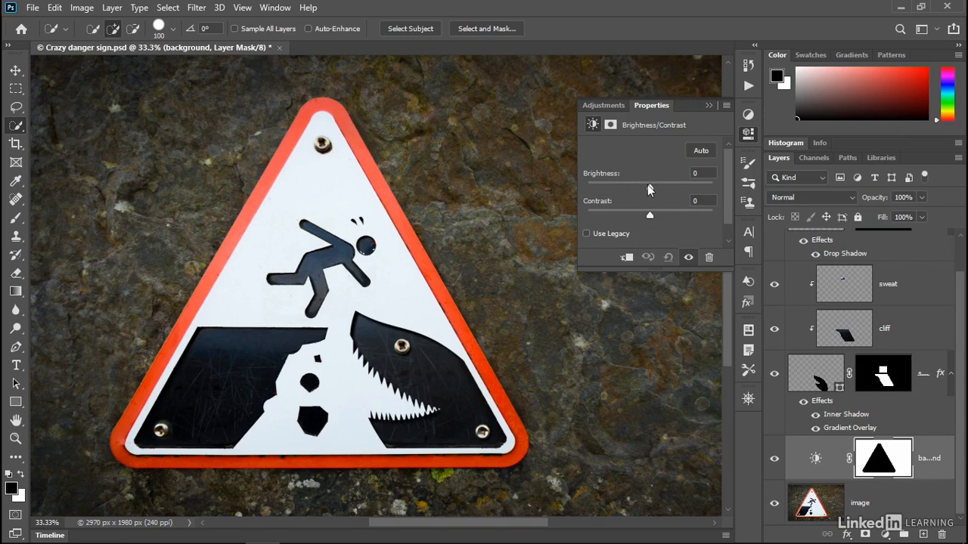
{"action": "left_click_drag", "start_coordinate": [650, 188], "coordinate": [606, 190]}
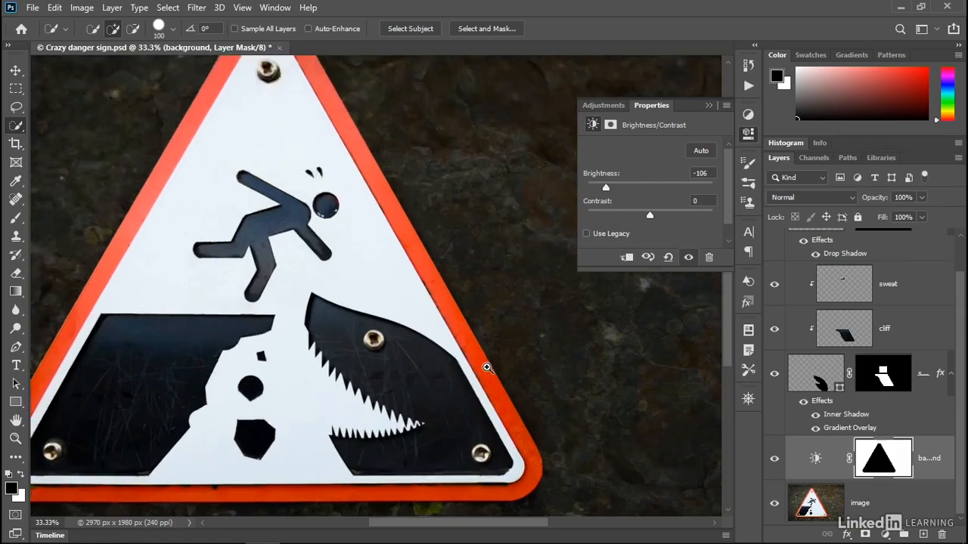
- Feather the background adjustment's layer mask by 3.5 px to soften the edge around the sign
{"action": "left_click", "coordinate": [486, 373], "text": "ctrl"}
{"action": "left_click", "coordinate": [486, 373], "text": "ctrl"}
{"action": "left_click", "coordinate": [486, 374], "text": "ctrl"}
{"action": "left_click_drag", "start_coordinate": [487, 376], "coordinate": [383, 192]}
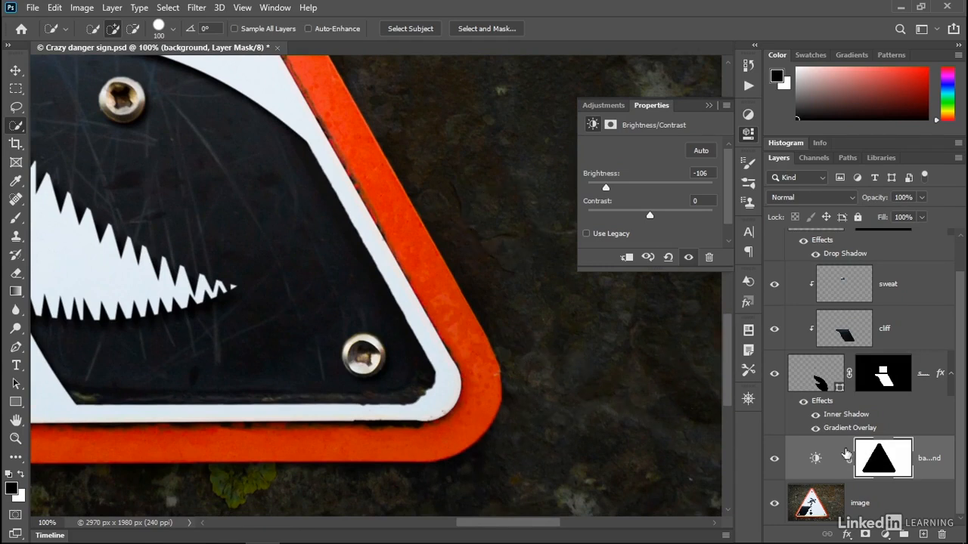
{"action": "left_click", "coordinate": [609, 126]}
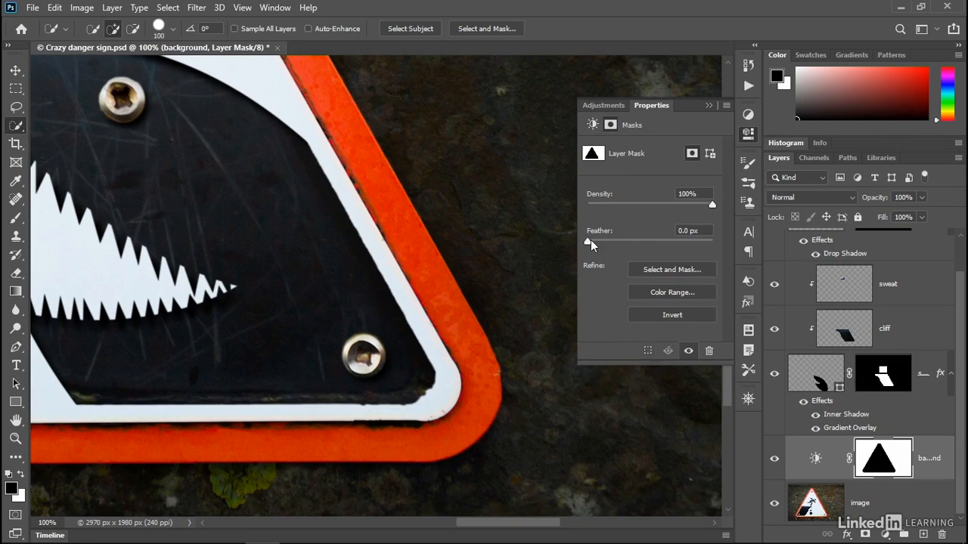
{"action": "left_click_drag", "start_coordinate": [590, 240], "coordinate": [611, 242]}
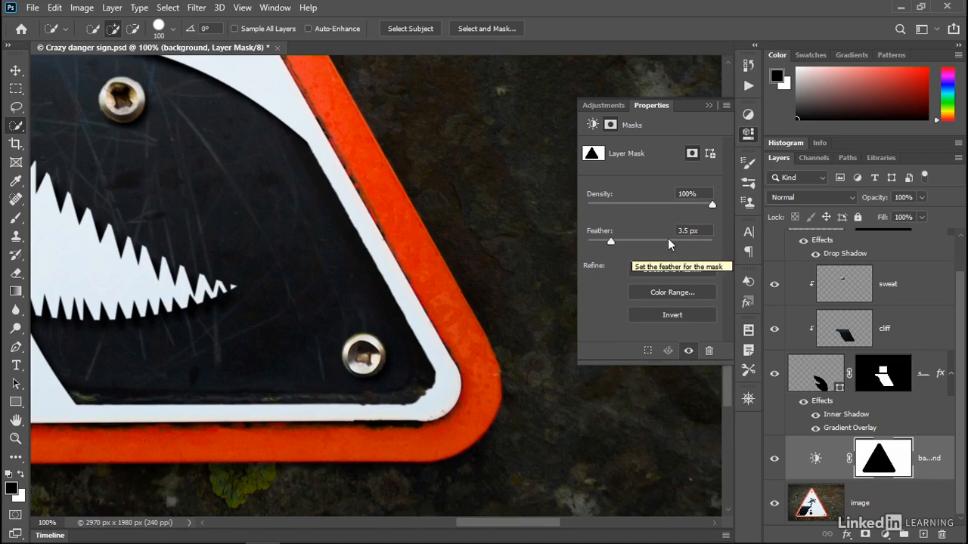